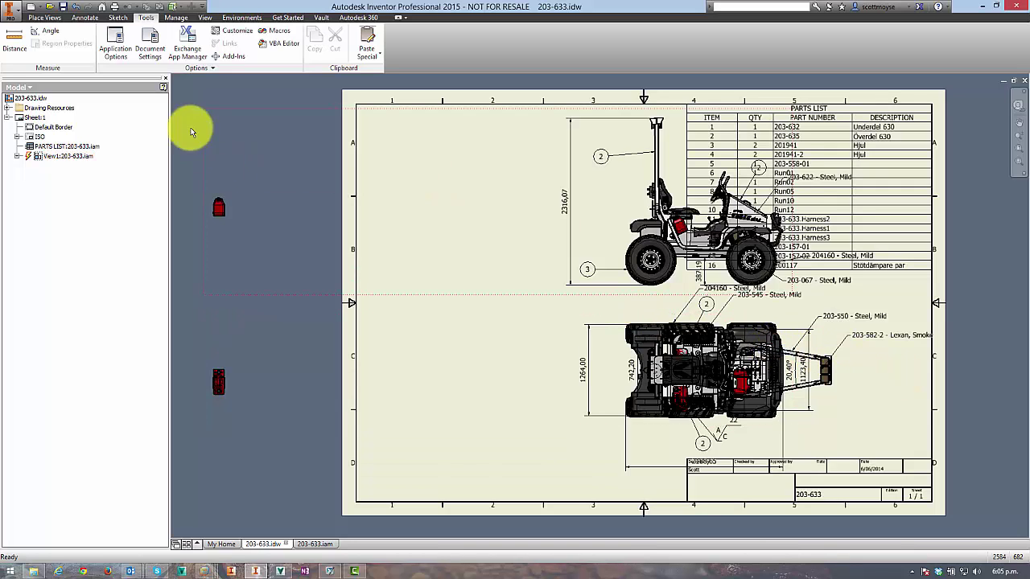
Undo the view shift and switch the application View Justification from Centered to Fixed.
click(78, 8)
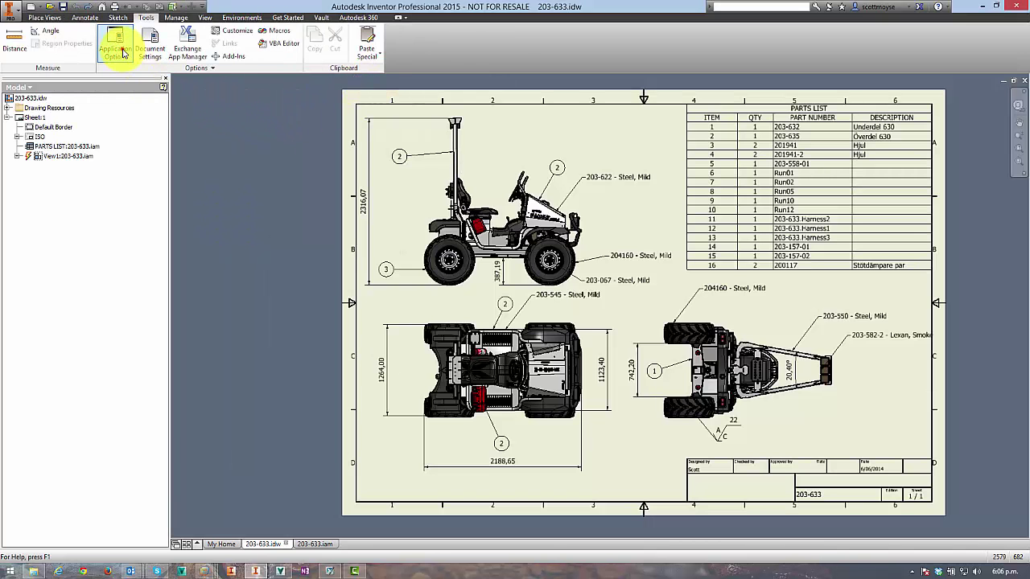
click(115, 42)
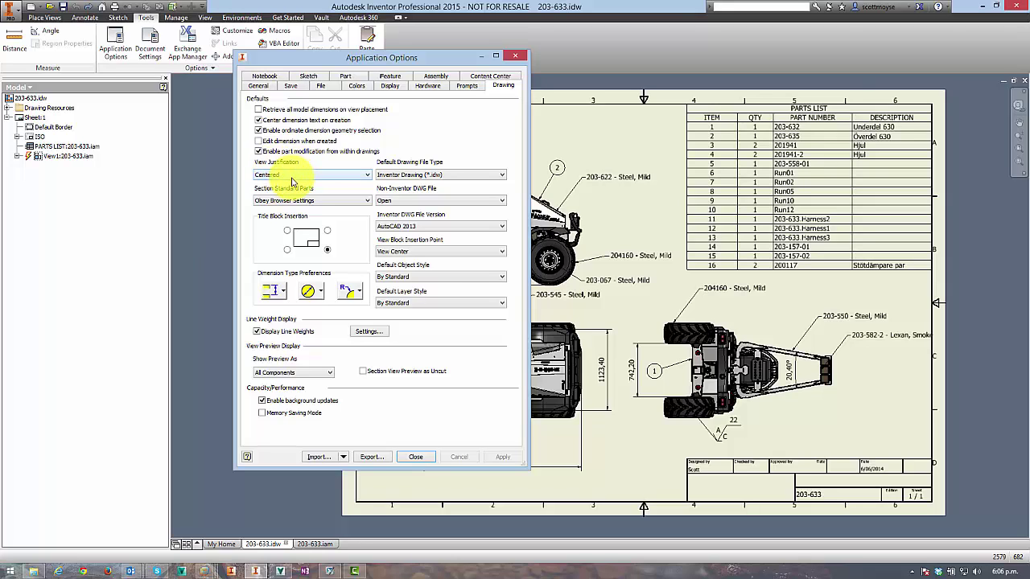
click(292, 176)
click(283, 195)
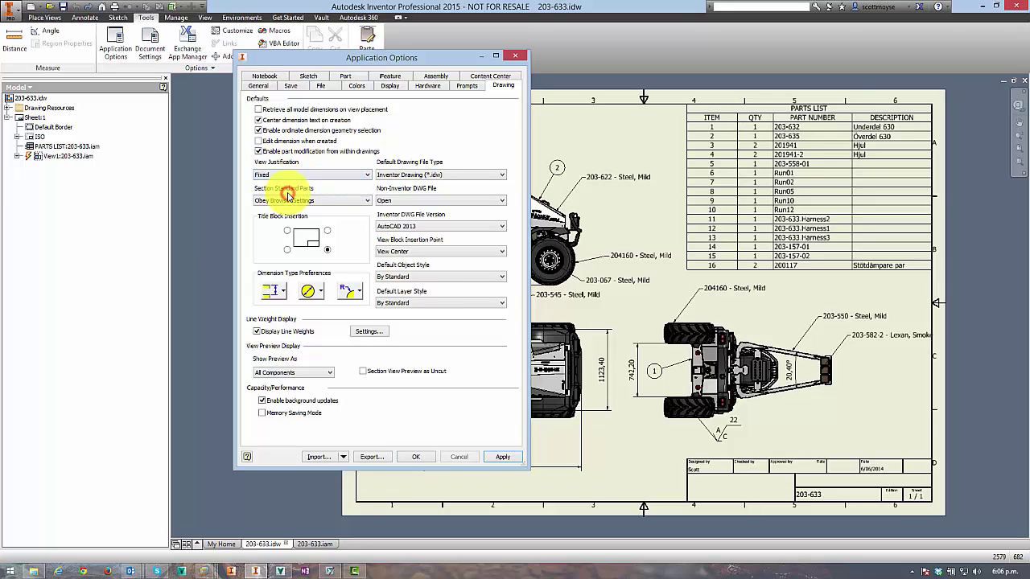
click(460, 457)
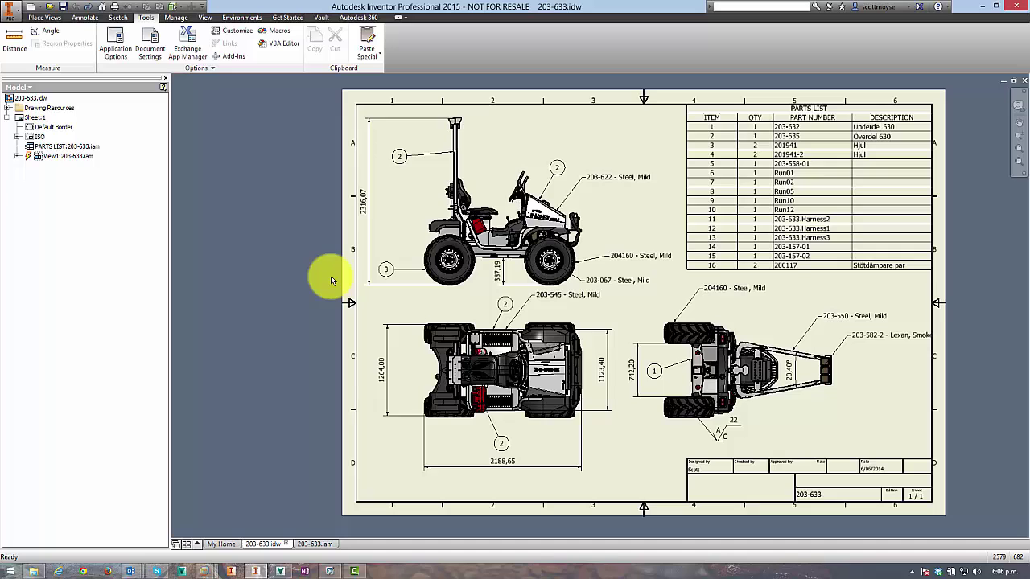
Place two 203-633-9.iam instances in 203-633.iam, then return to 203-633.idw.
click(453, 324)
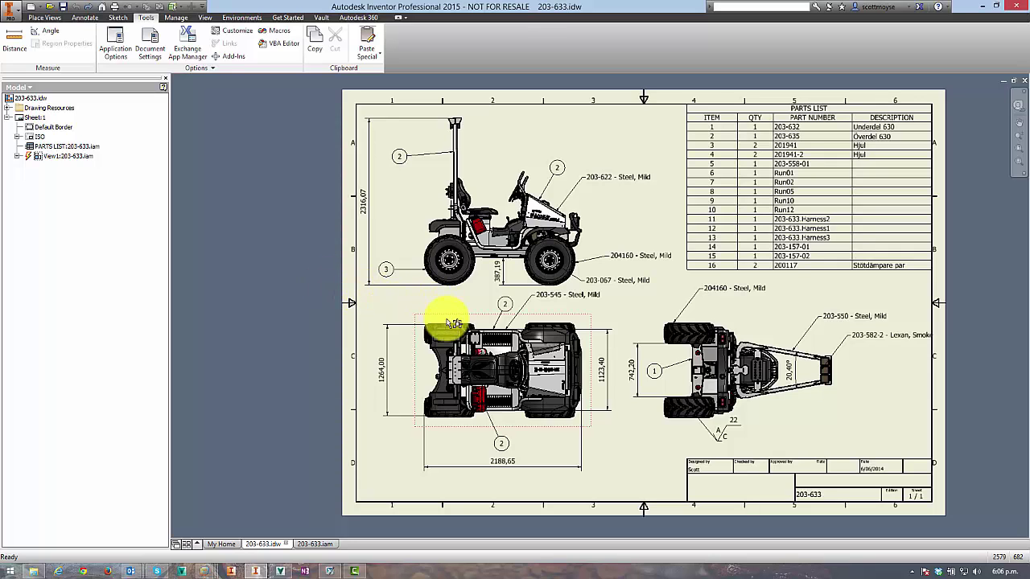
click(322, 544)
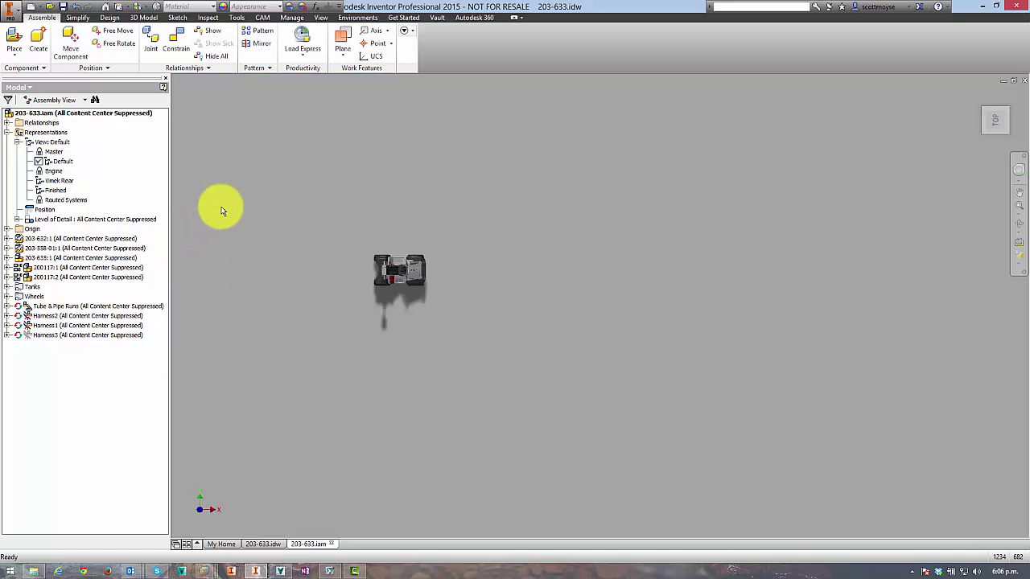
click(25, 47)
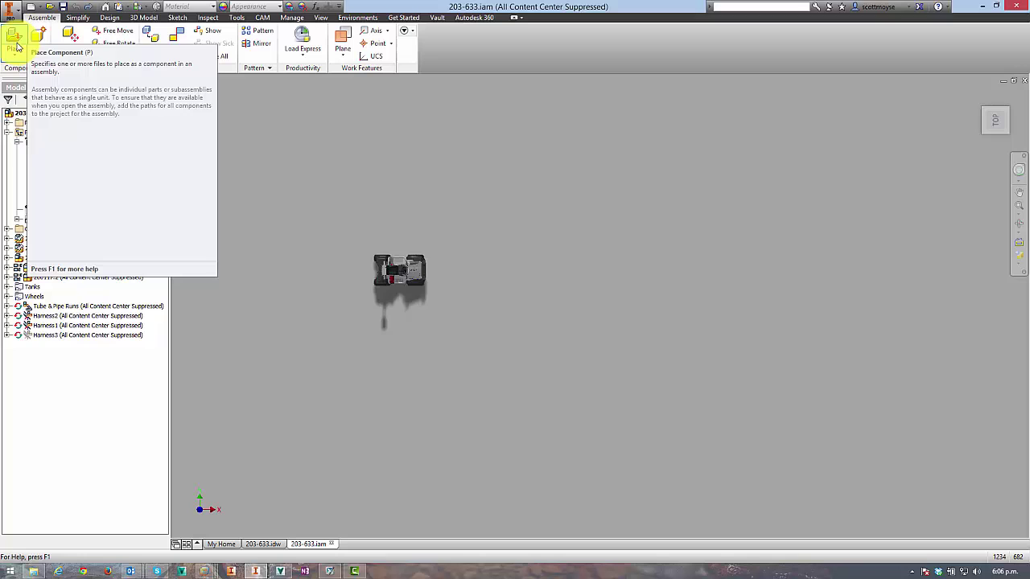
click(17, 46)
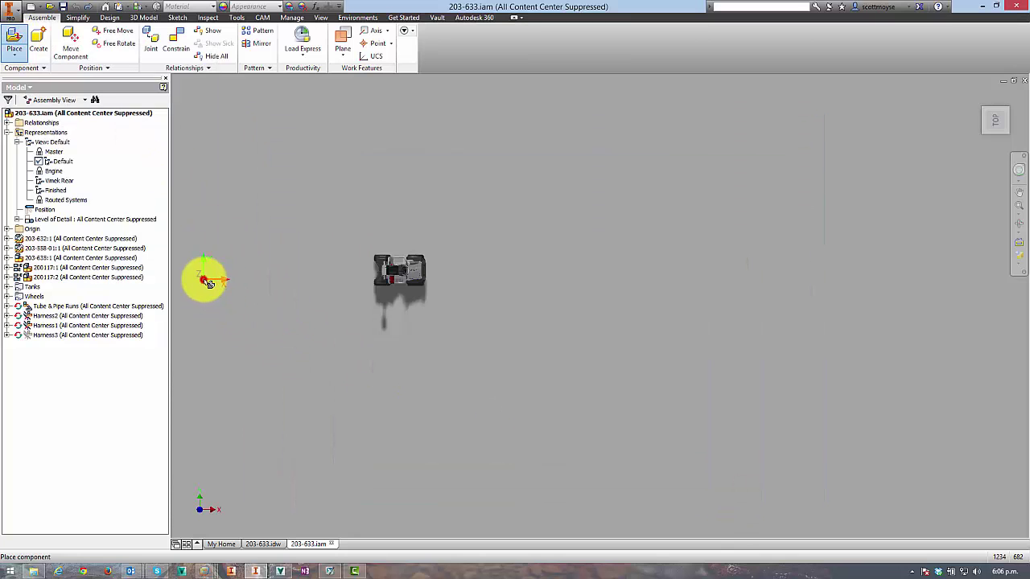
click(203, 278)
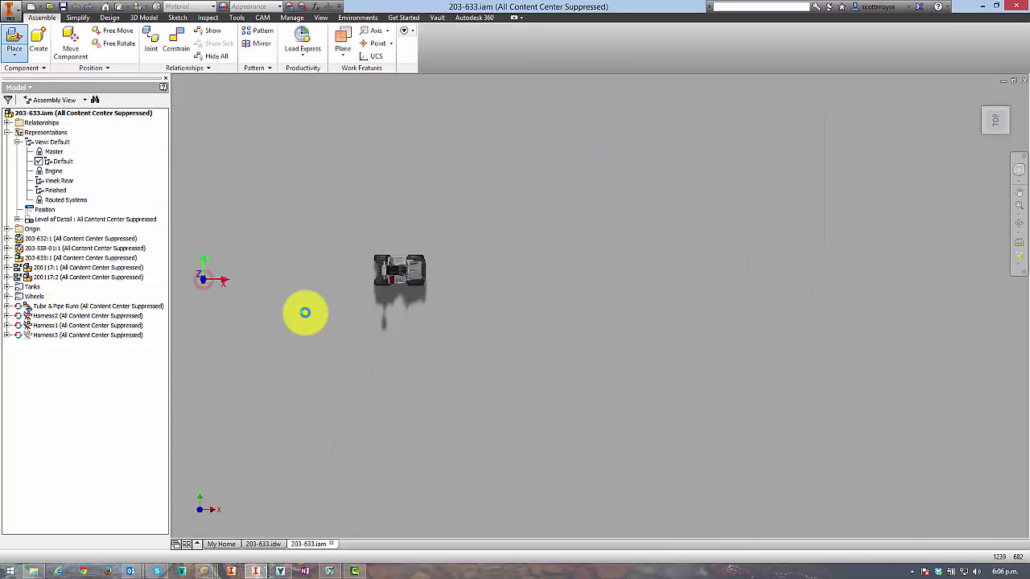
click(269, 190)
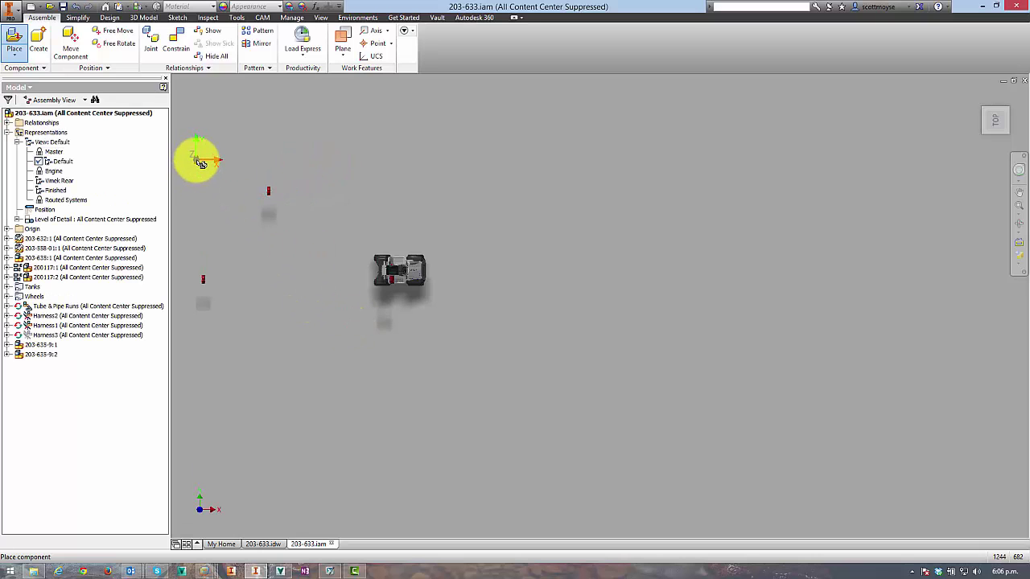
key(Escape)
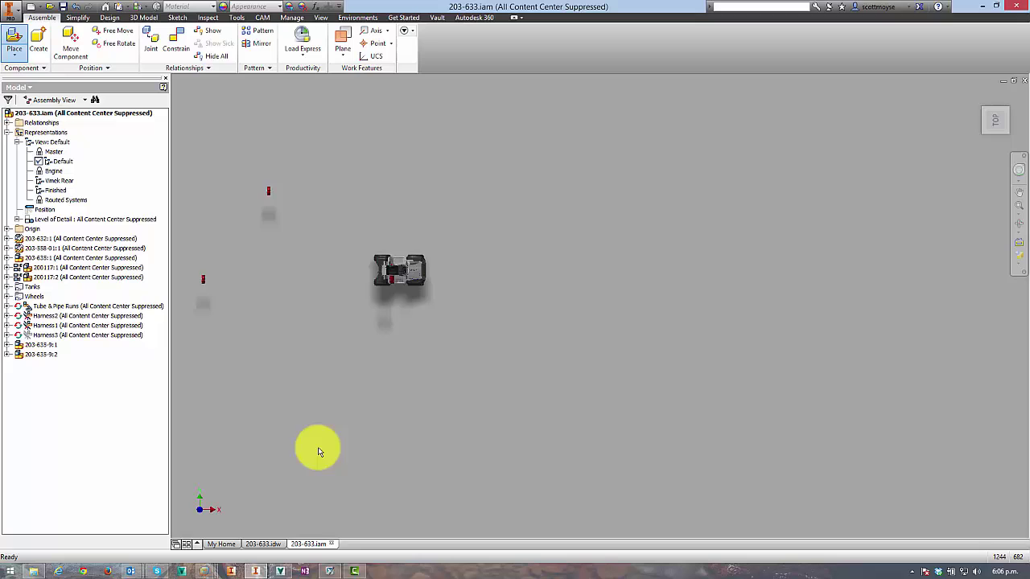
click(264, 544)
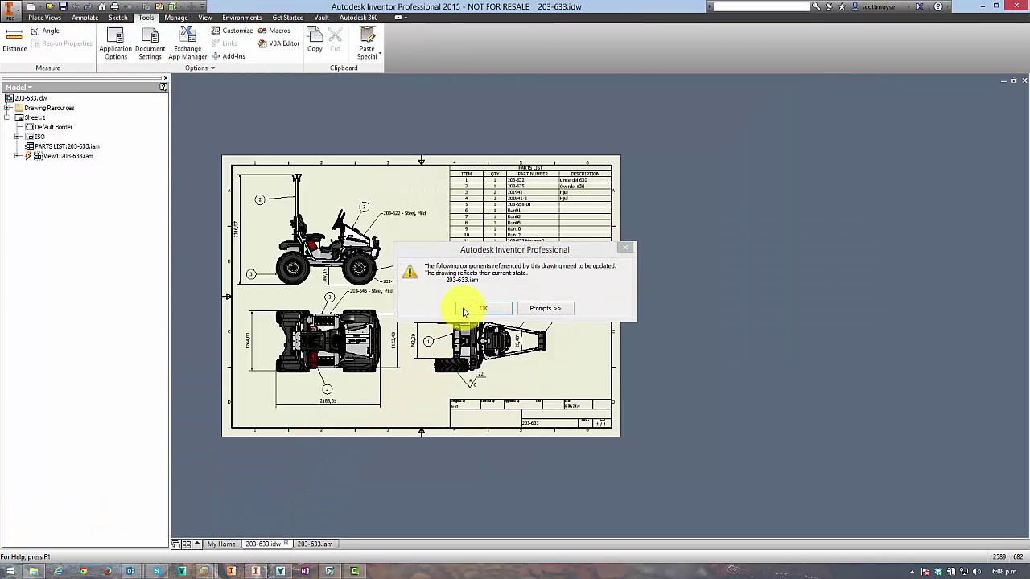
Dismiss the update warning and save View Justification as Fixed in Application Options' Drawing settings.
click(465, 310)
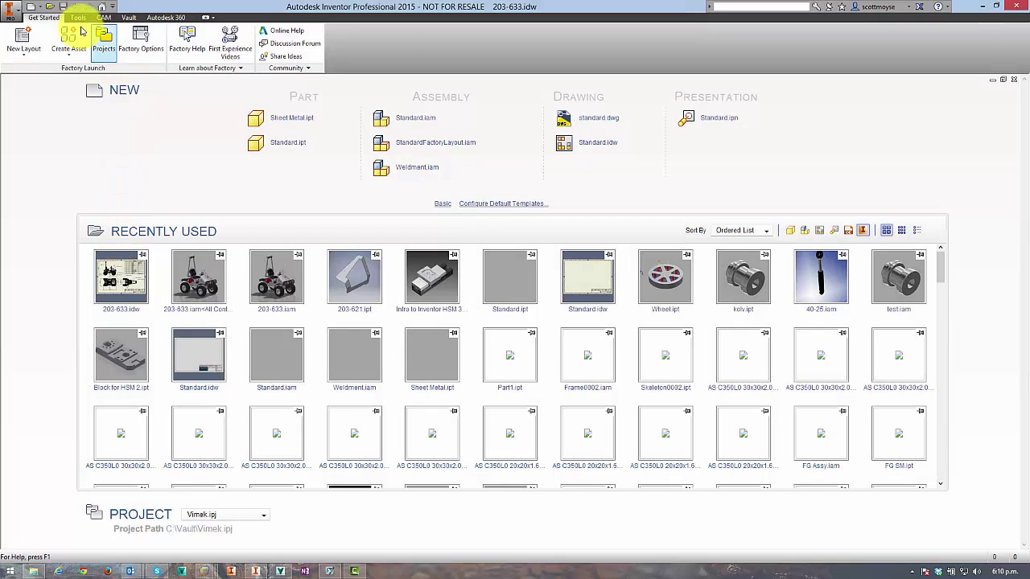
click(78, 17)
click(19, 42)
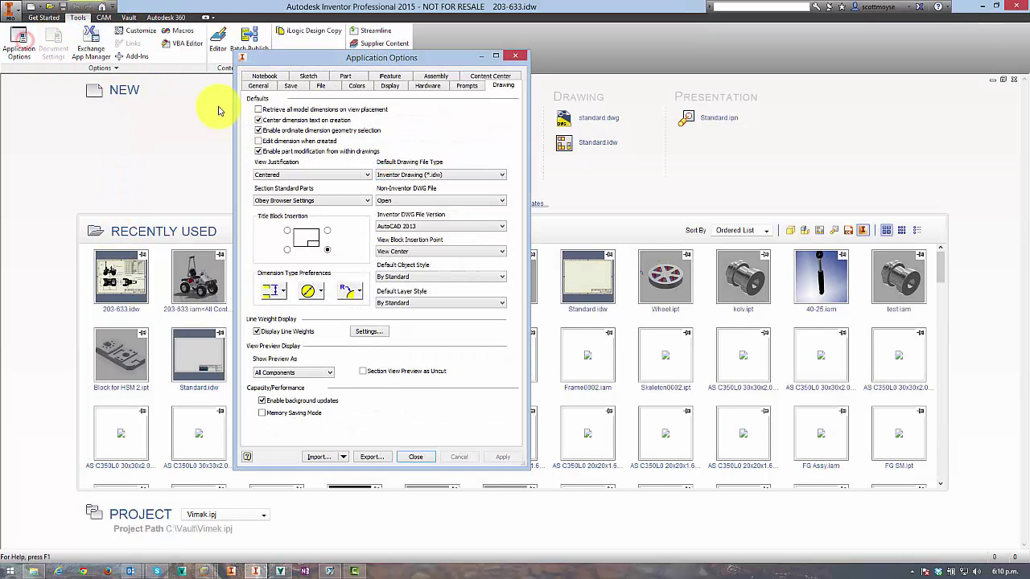
click(276, 175)
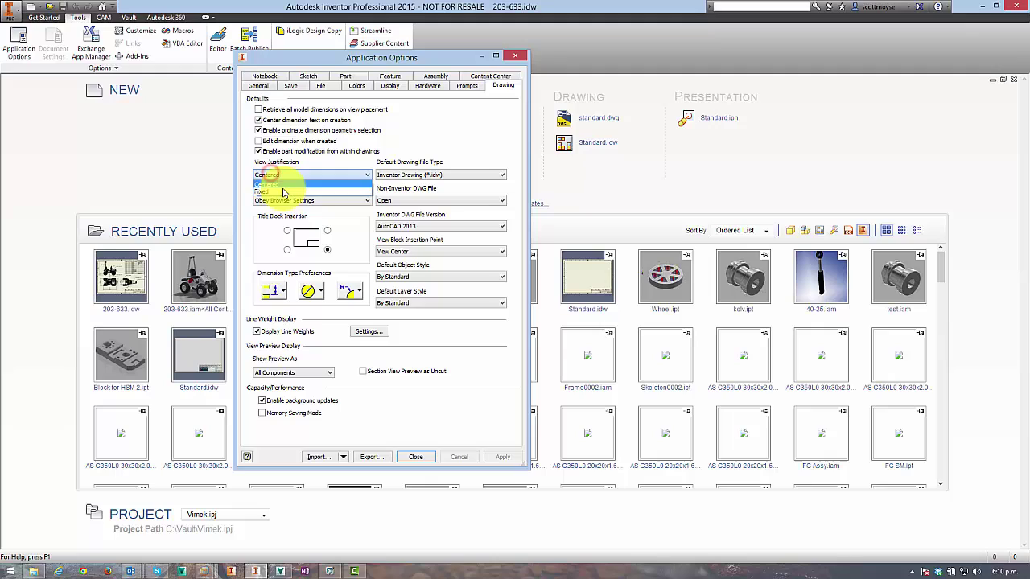
click(282, 194)
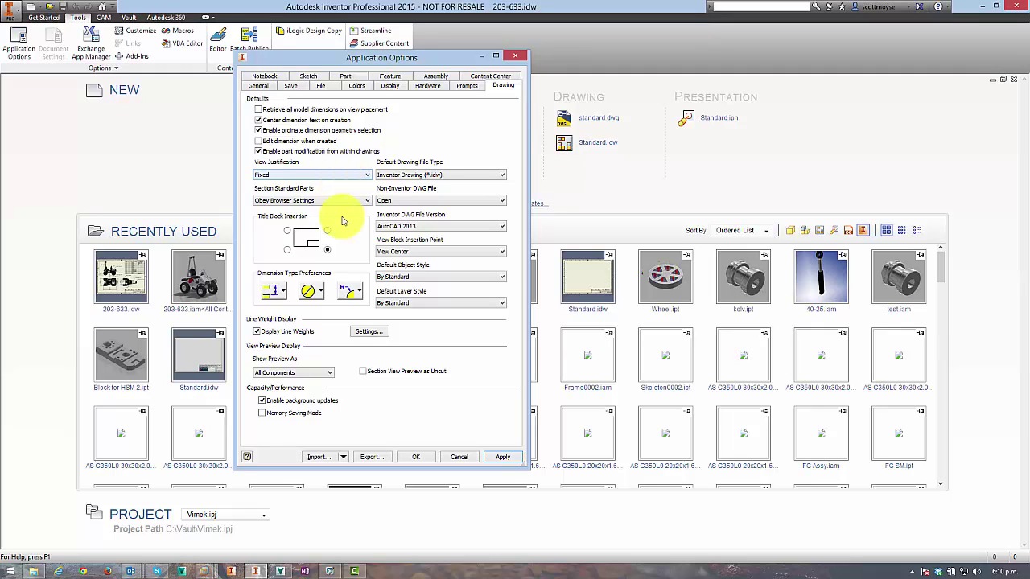
click(416, 457)
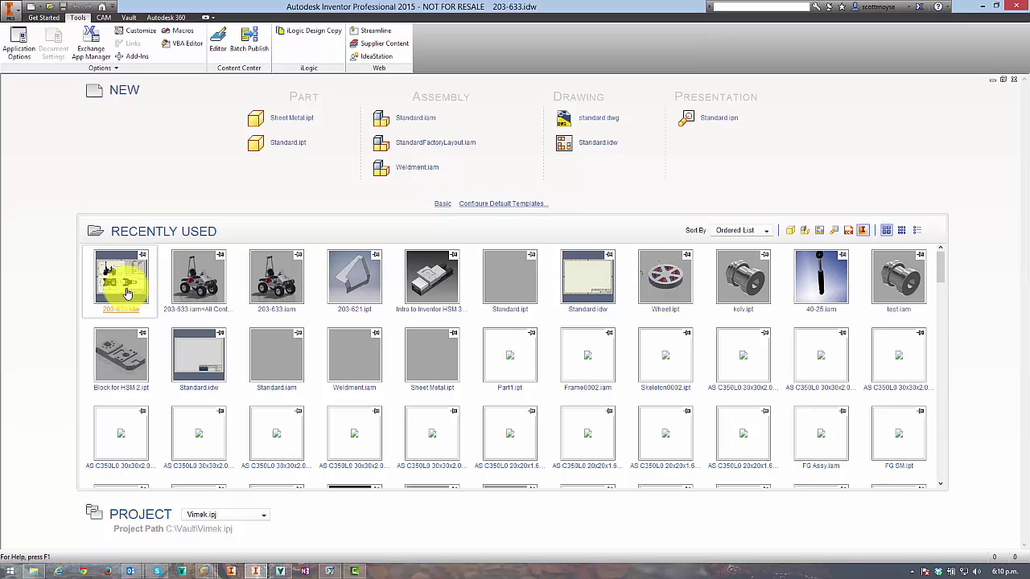
Open 203-633.idw with Defer Updates checked and accept the deferred-updates message.
click(47, 10)
click(390, 190)
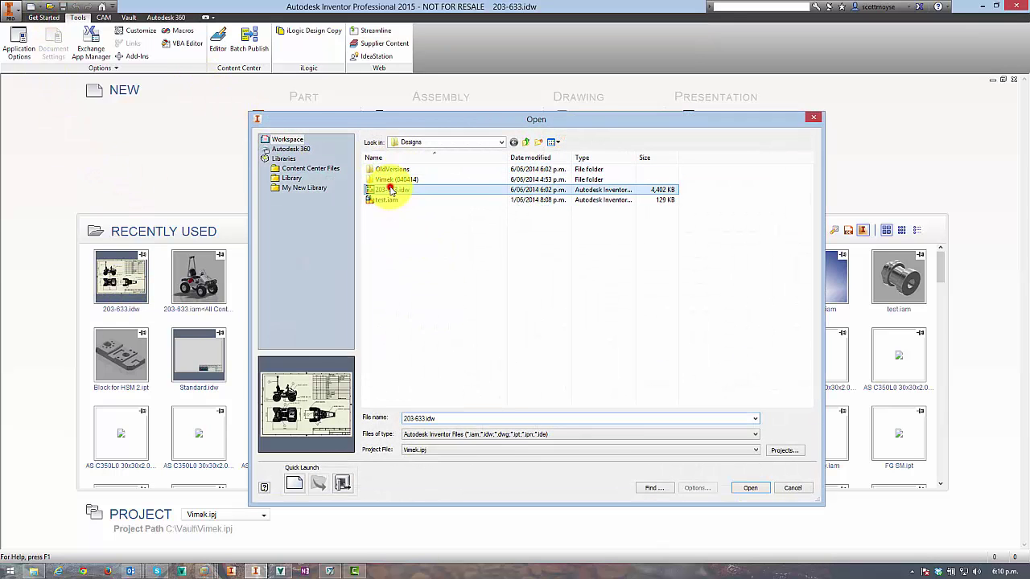
click(697, 488)
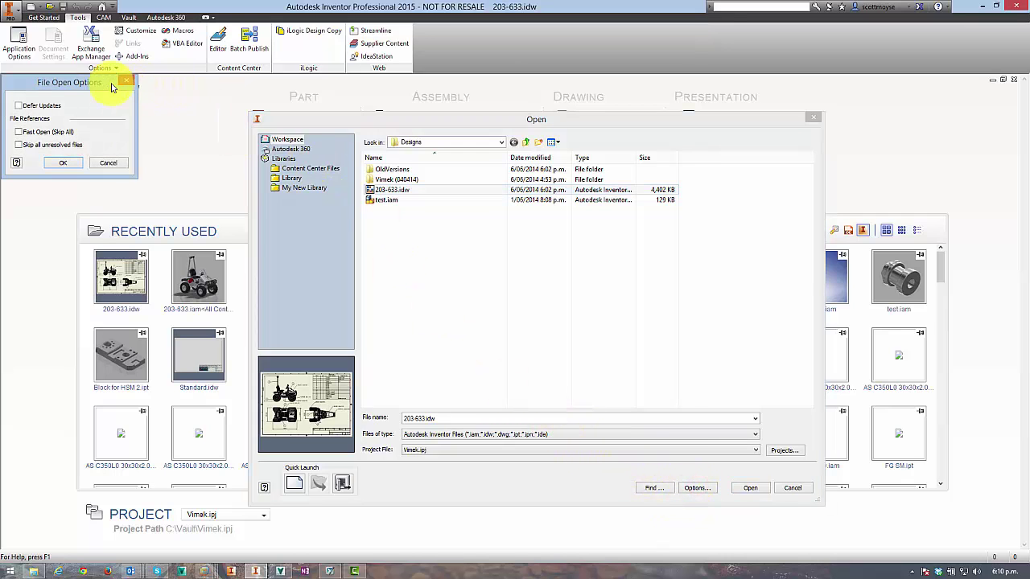
drag(113, 87, 542, 303)
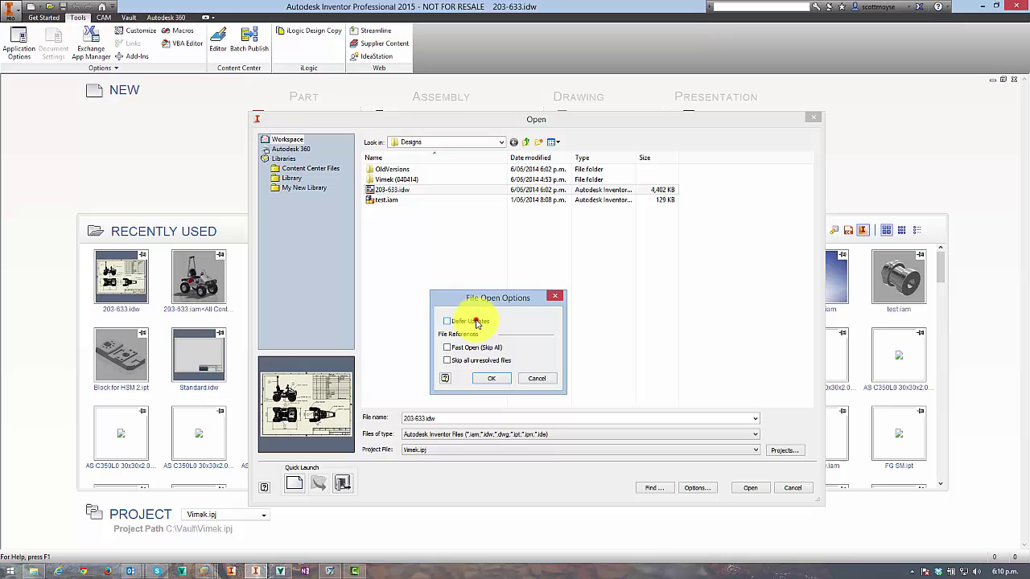
click(475, 322)
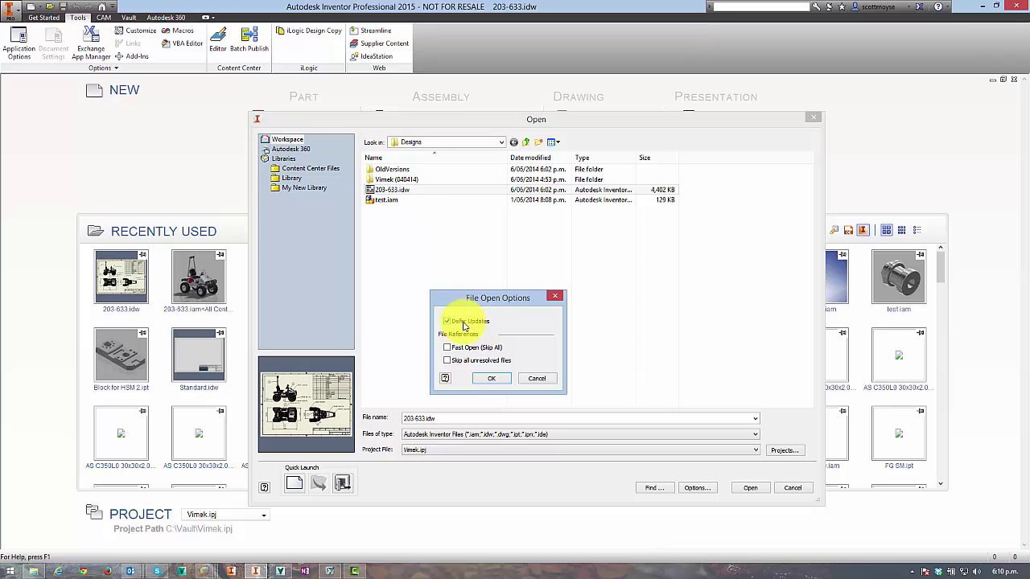
click(490, 378)
click(749, 489)
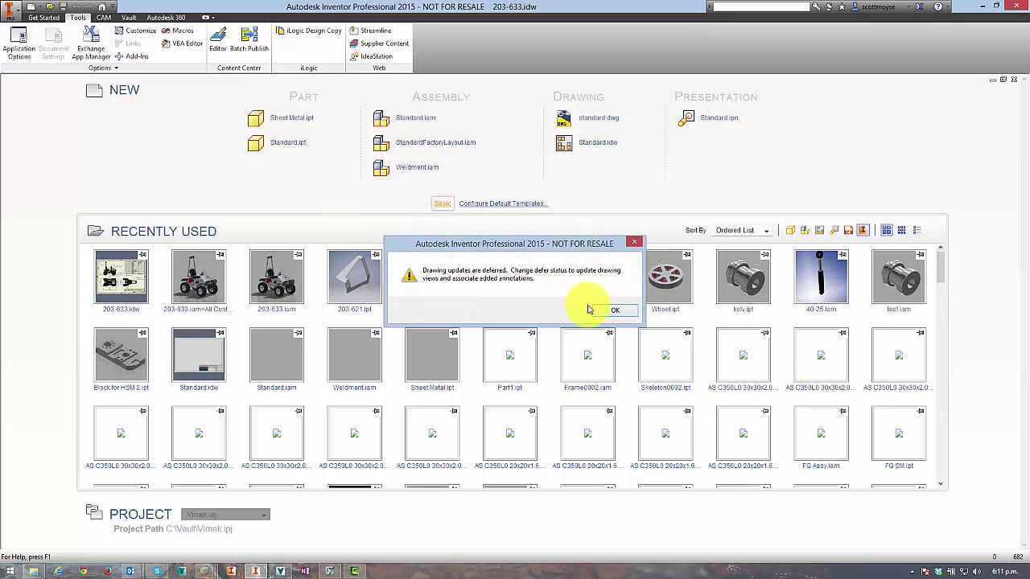
click(605, 311)
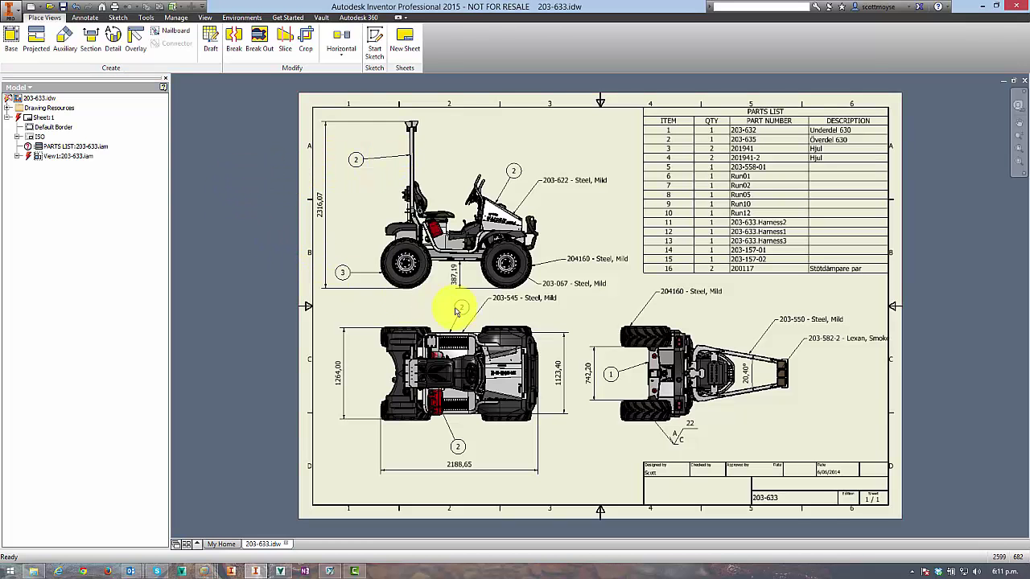
Inspect the display options of the top-down view and another view, leaving them unchanged.
double_click(523, 324)
click(312, 114)
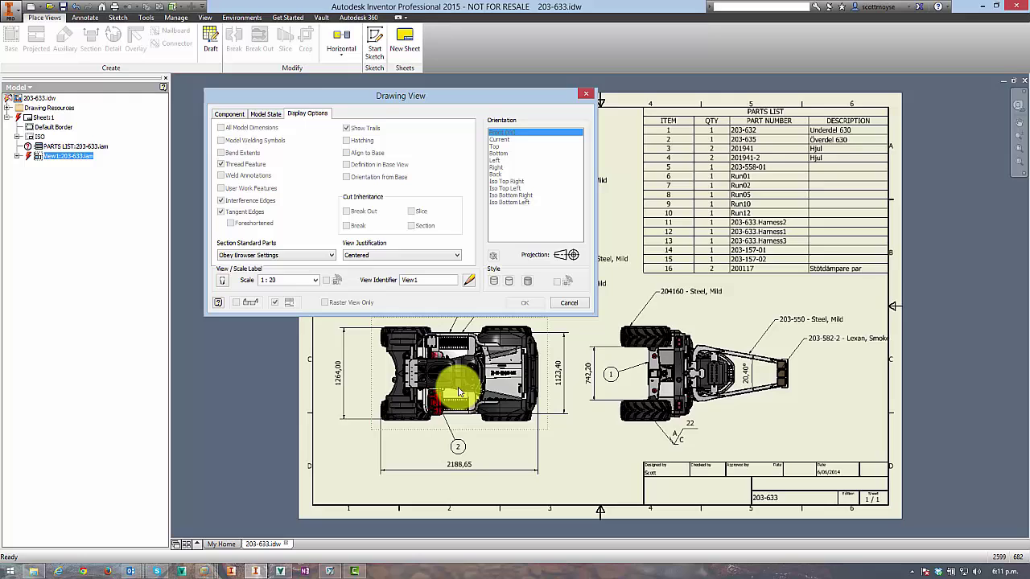
click(569, 303)
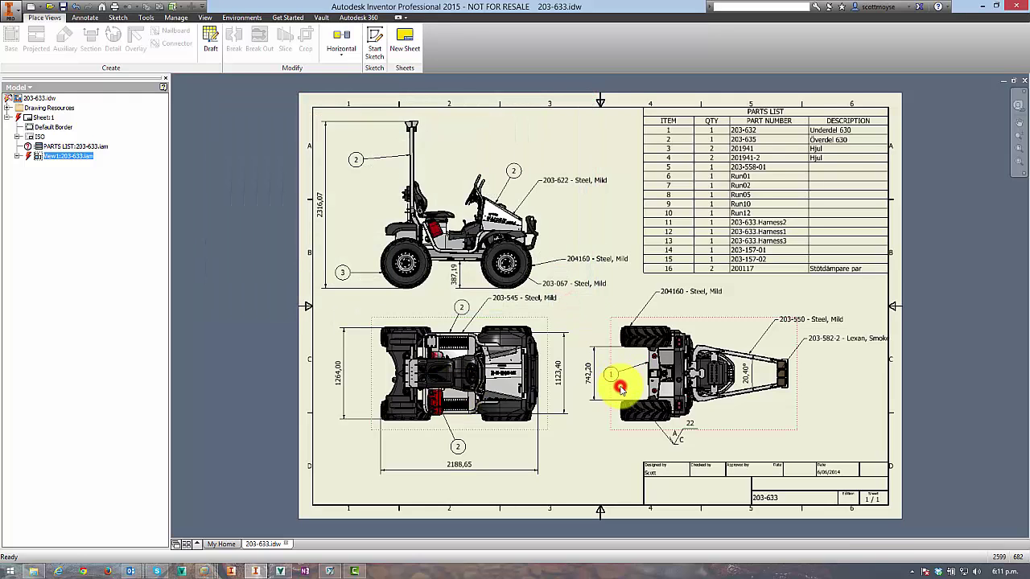
double_click(397, 240)
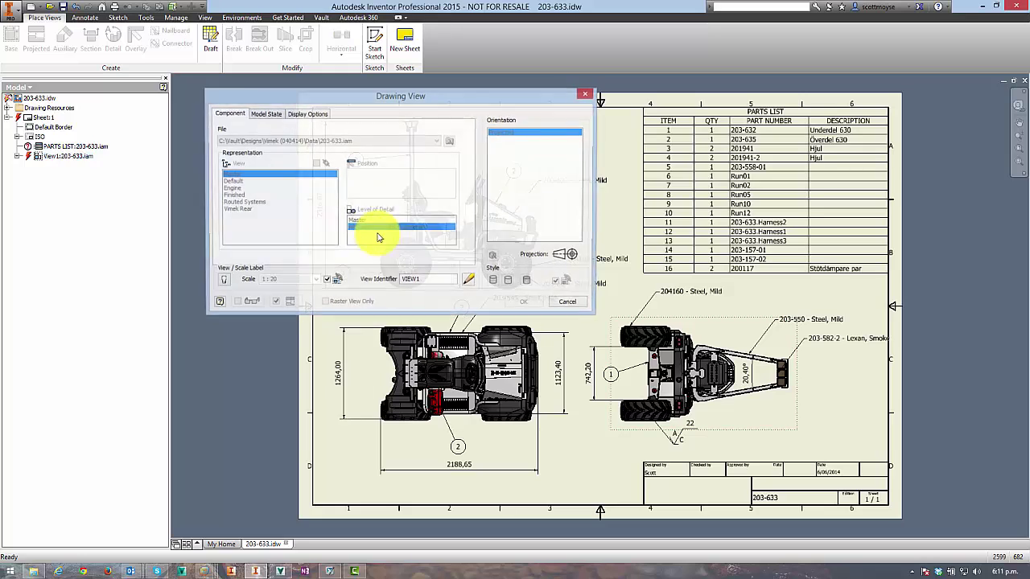
click(308, 113)
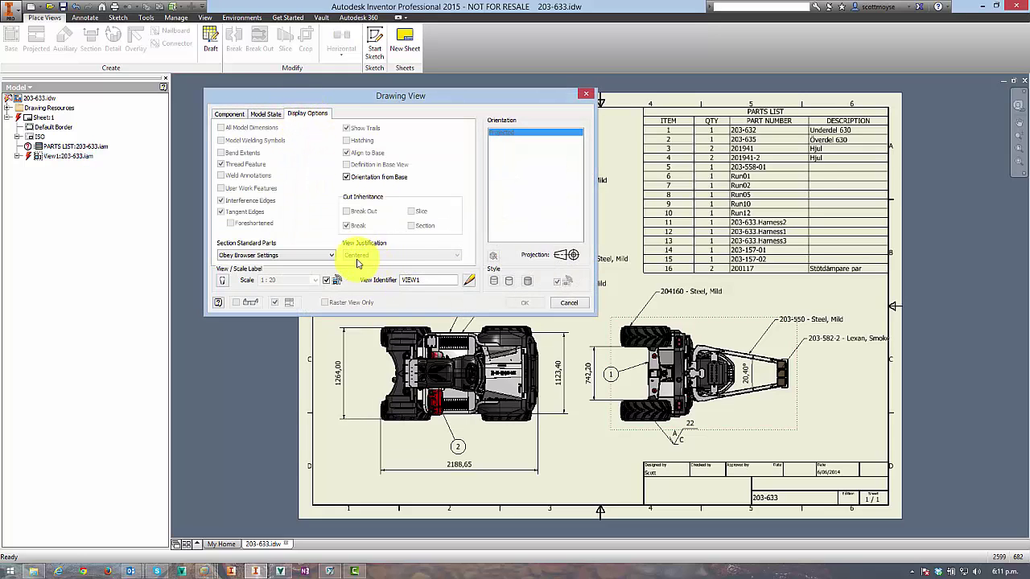
click(569, 303)
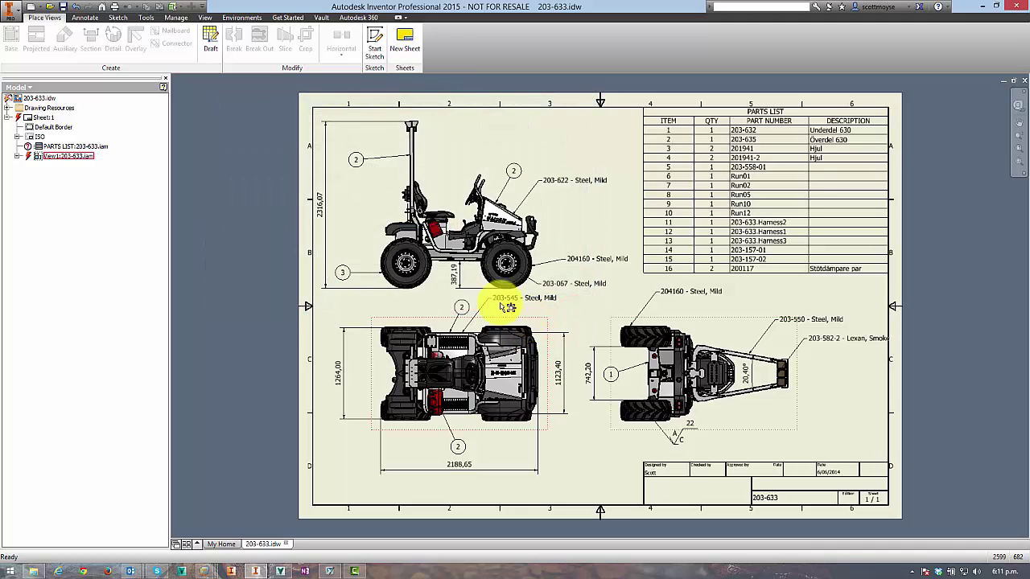
Set the base view's View Justification to Fixed.
double_click(309, 132)
click(307, 113)
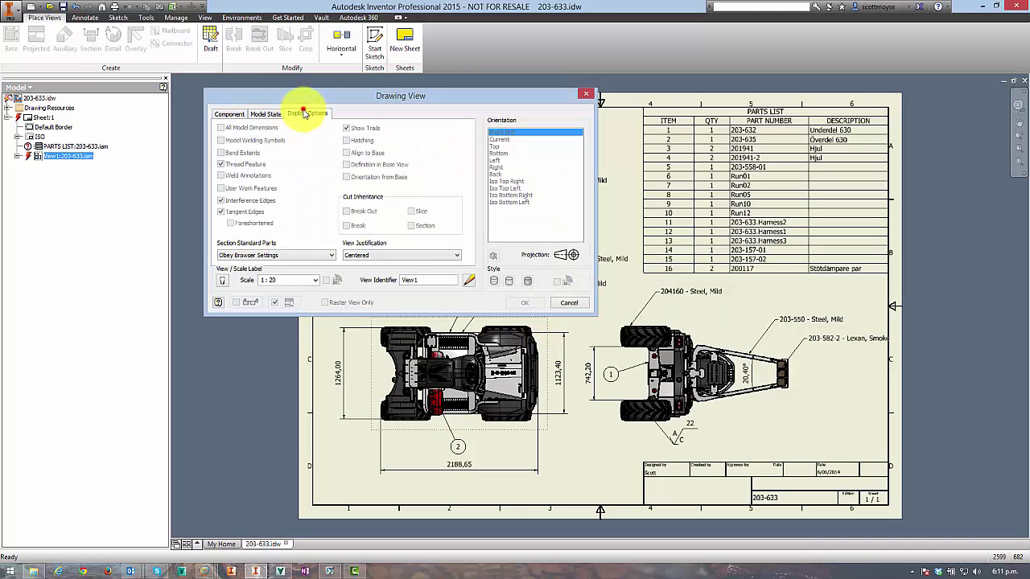
click(375, 255)
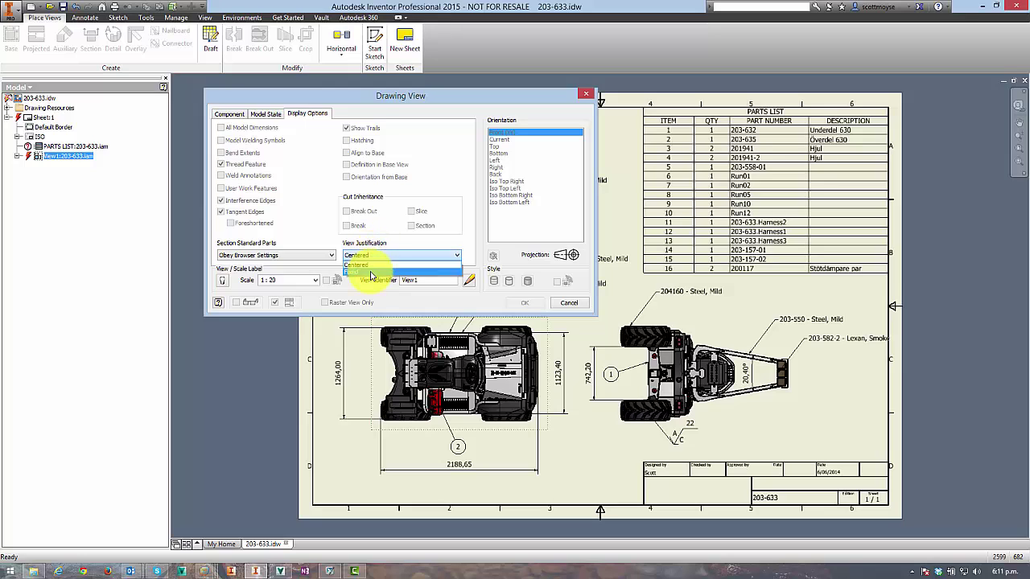
click(352, 272)
click(518, 303)
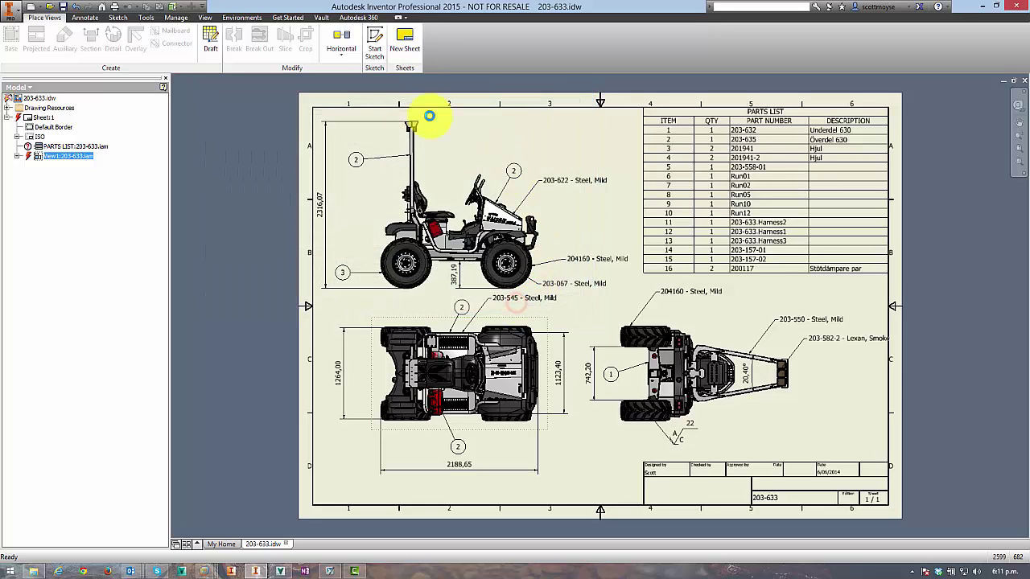
Uncheck Defer Updates in the drawing's Document Settings so the drawing refreshes.
click(143, 18)
click(165, 50)
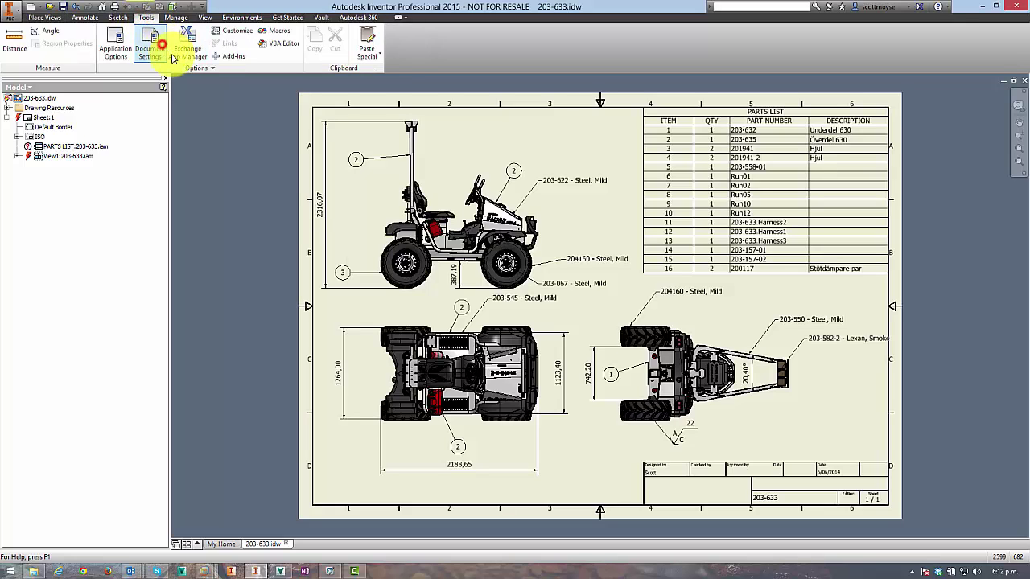
click(390, 148)
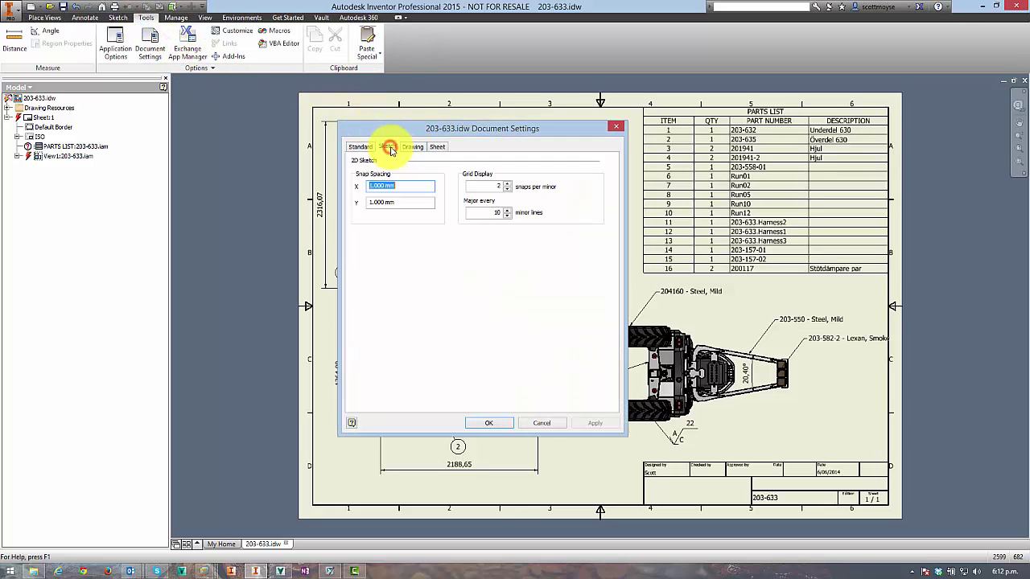
click(413, 147)
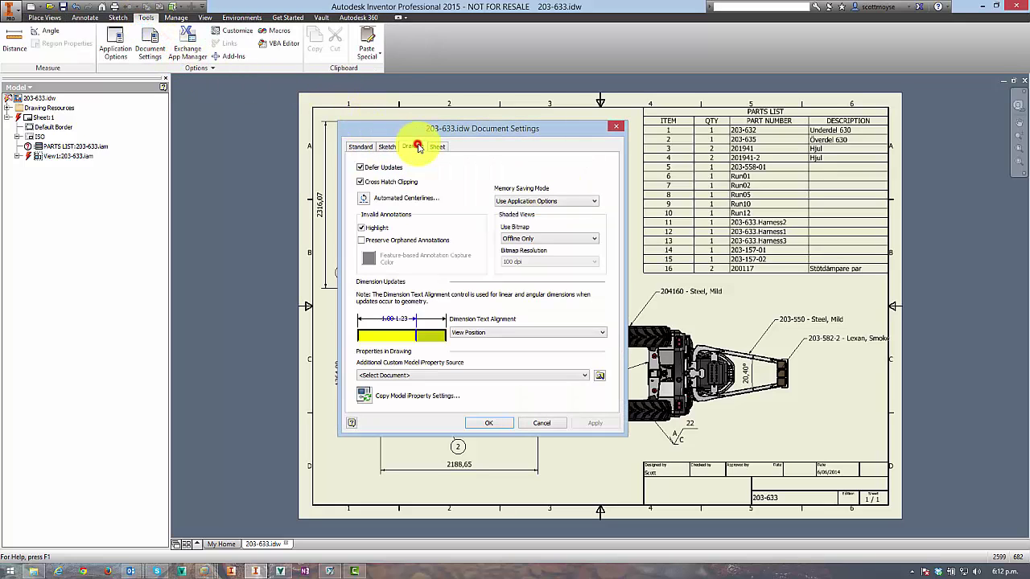
click(361, 167)
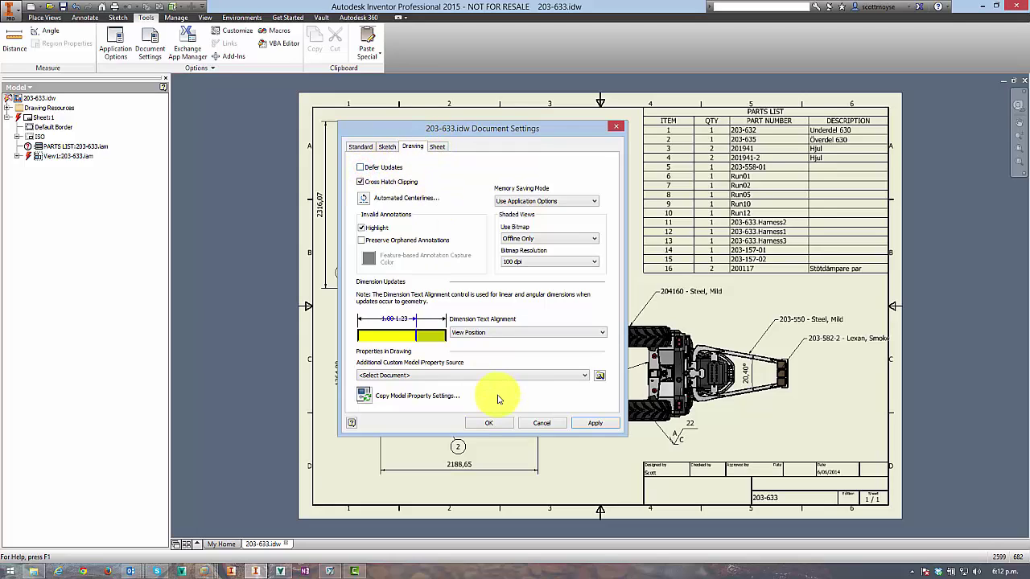
click(493, 423)
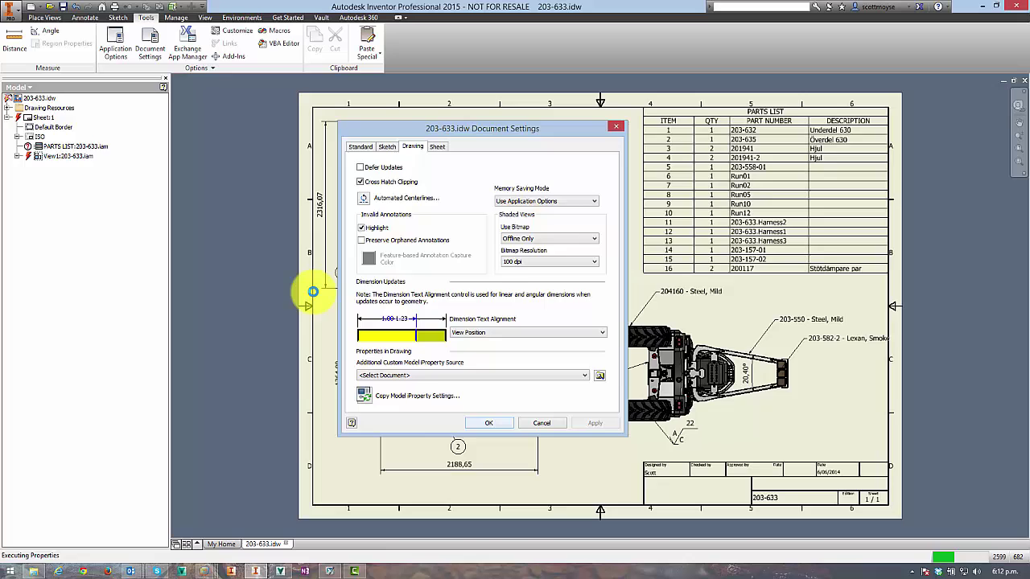
Zoom in and out to check the updated views and the parts list's new 17th row.
key(Return)
scroll(344, 322, up, 3)
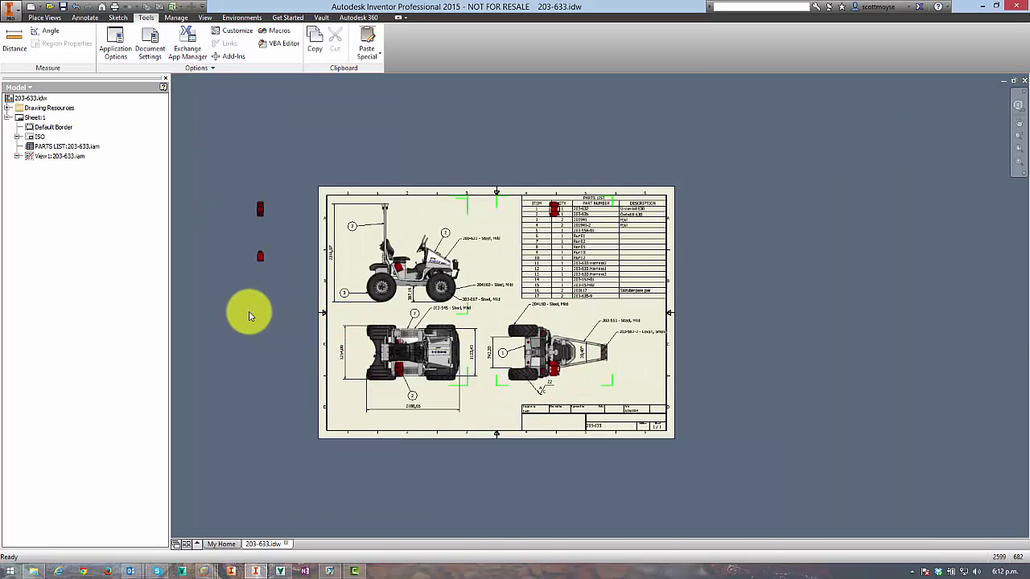
scroll(250, 315, down, 3)
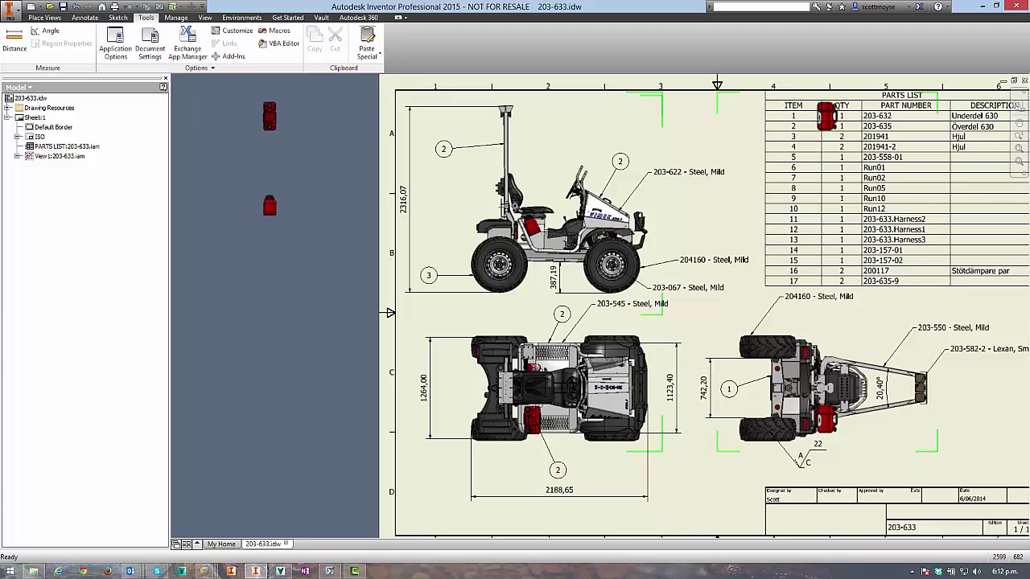